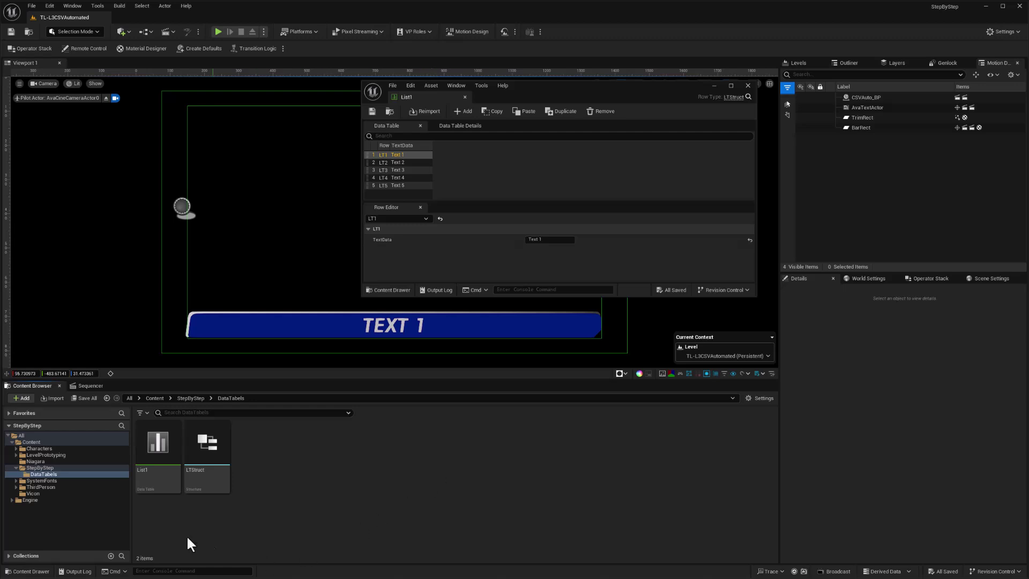
# Open List1's source location to show List1.csv and List2.csv in the Saved folder.
pyautogui.moveTo(157, 464)
pyautogui.rightClick(154, 445)
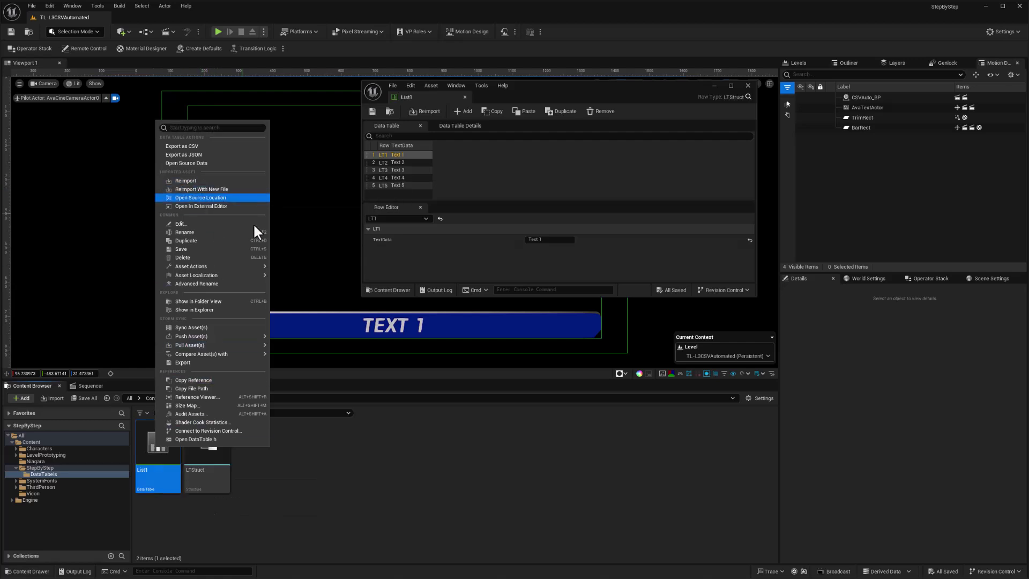
pyautogui.click(372, 506)
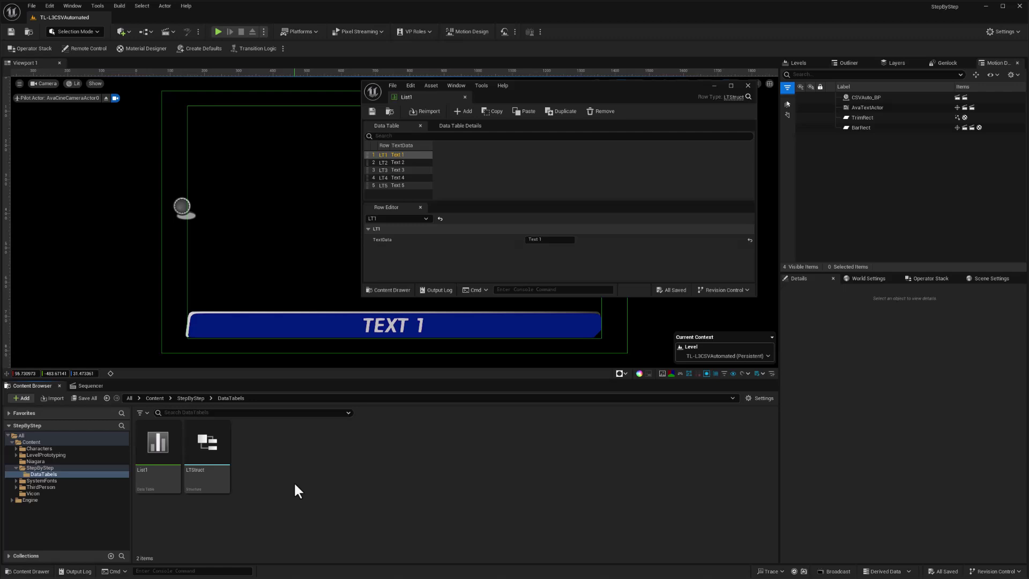
pyautogui.rightClick(160, 445)
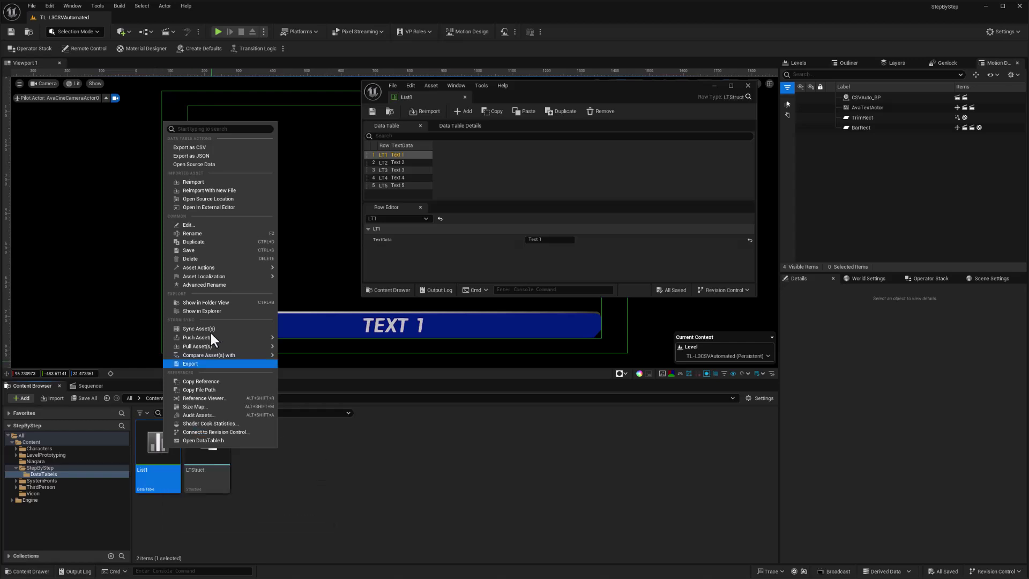
pyautogui.click(209, 202)
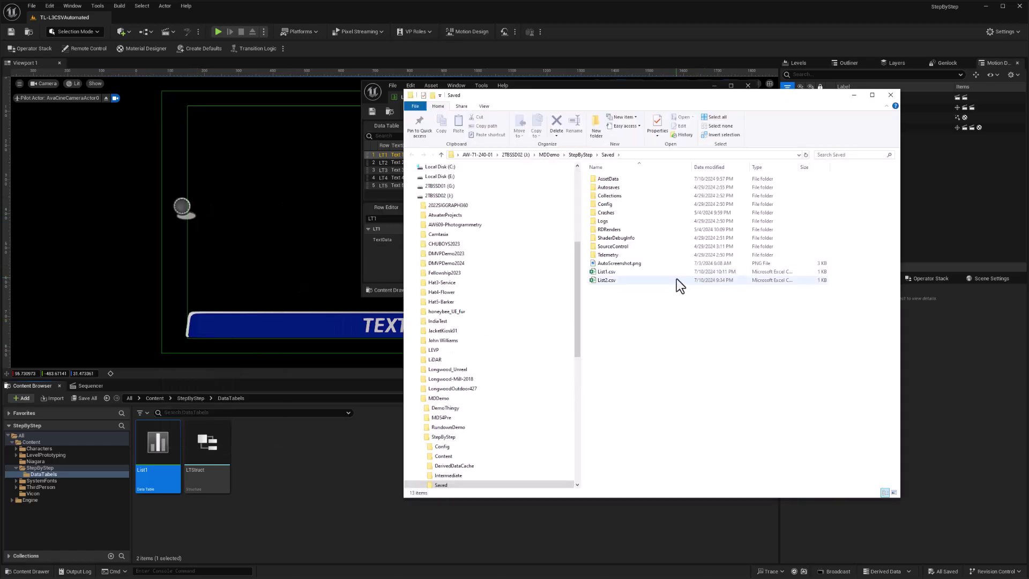
# Copy List1.csv from Saved into Content/StepByStep/DataTabels, then close Explorer.
pyautogui.click(602, 271)
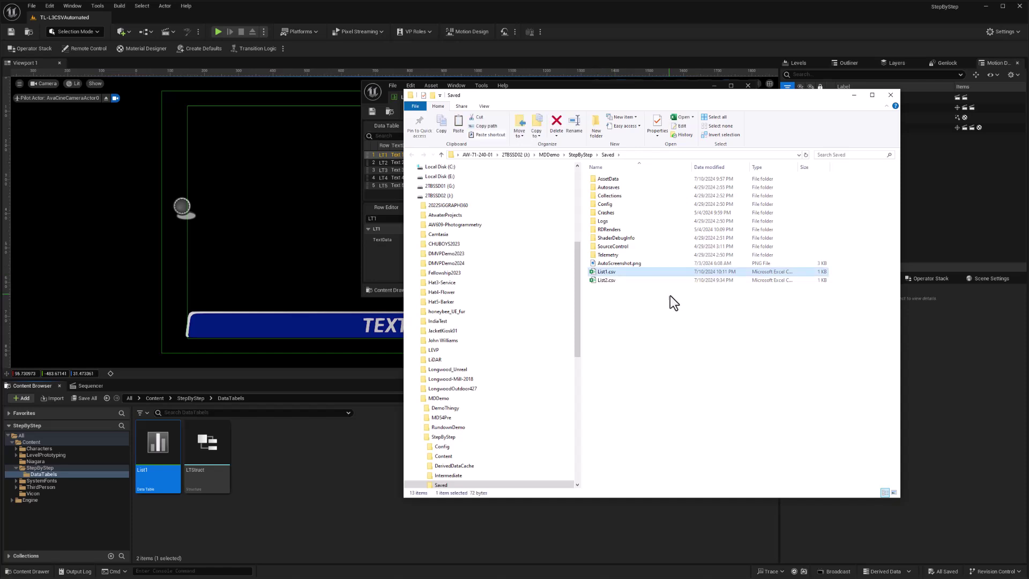
pyautogui.click(580, 156)
pyautogui.click(595, 187)
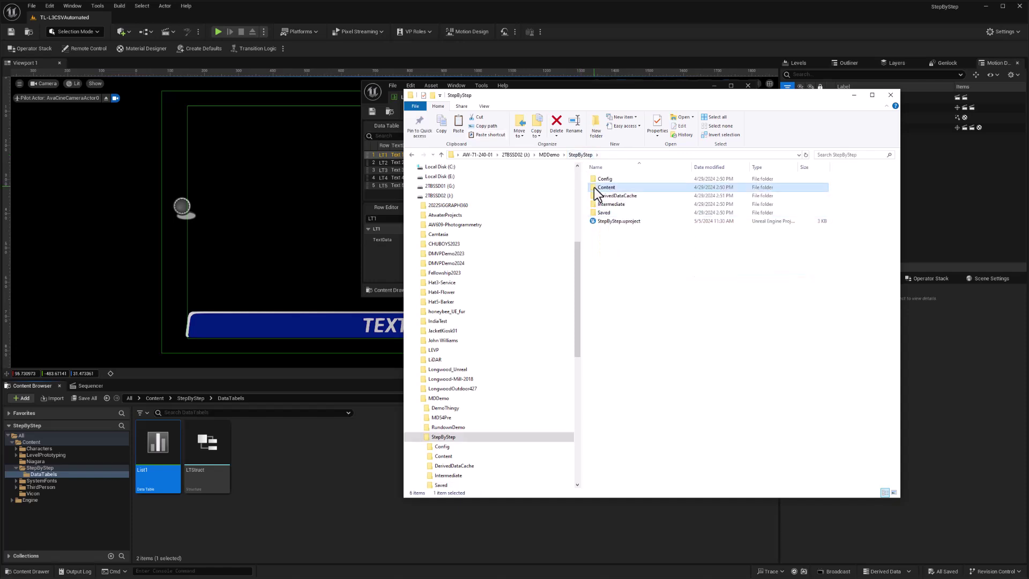
pyautogui.doubleClick(594, 187)
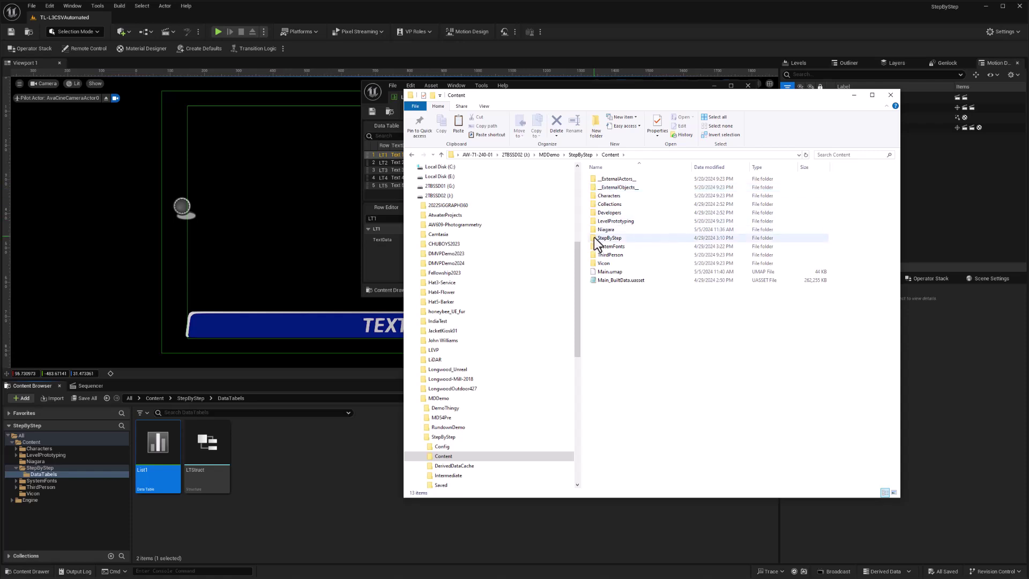
pyautogui.doubleClick(593, 237)
pyautogui.doubleClick(595, 179)
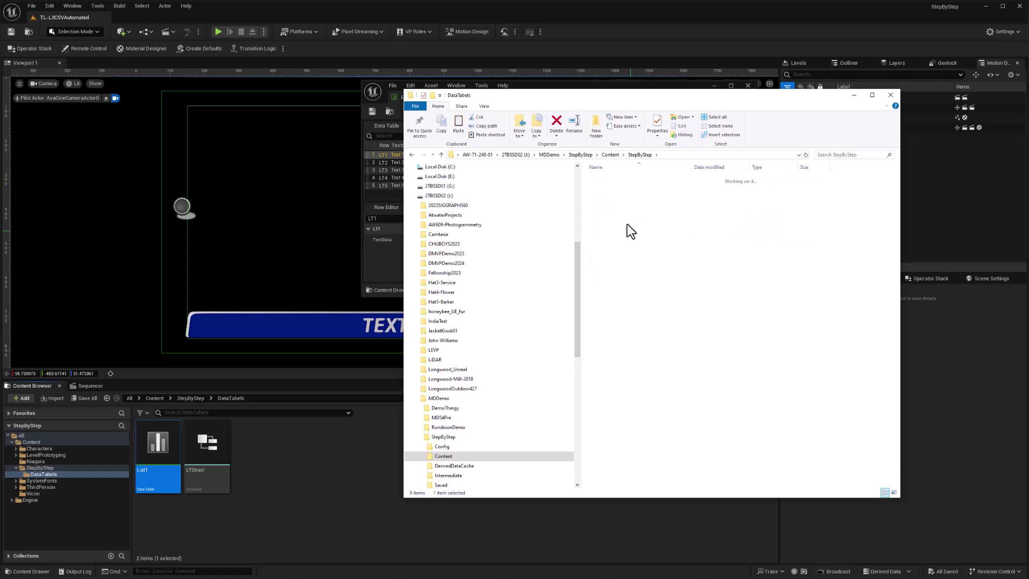
pyautogui.hotkey('ctrl', 'v')
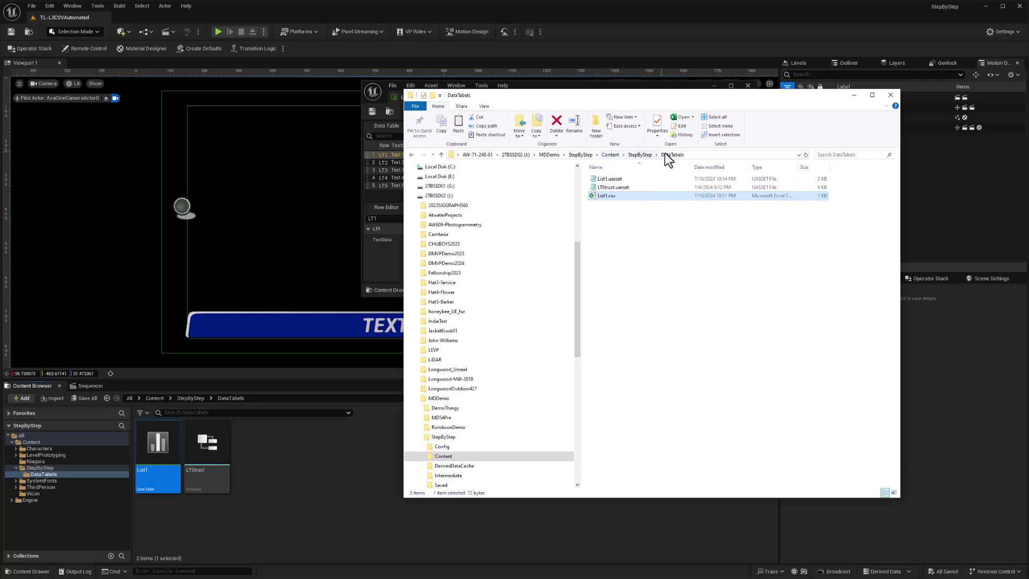
pyautogui.click(888, 95)
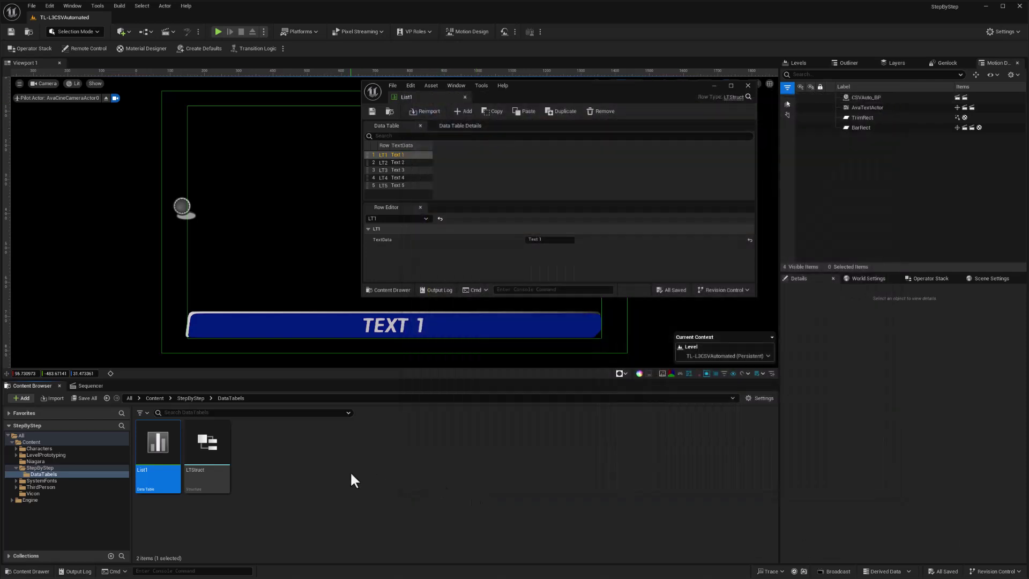
# Reimport List1 using Content/StepByStep/DataTabels/List1.csv as its new source, and save it.
pyautogui.moveTo(148, 444)
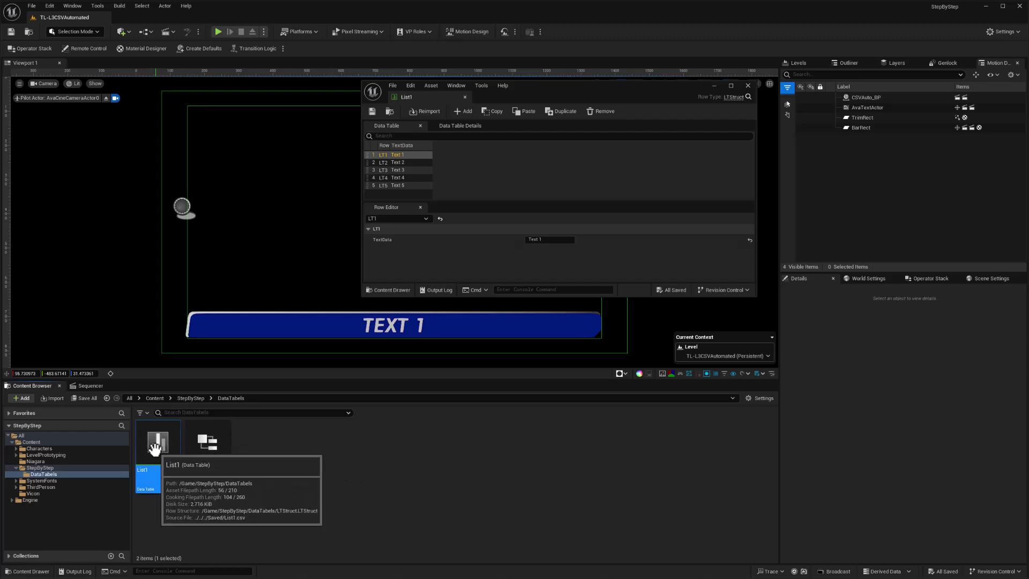
pyautogui.rightClick(153, 444)
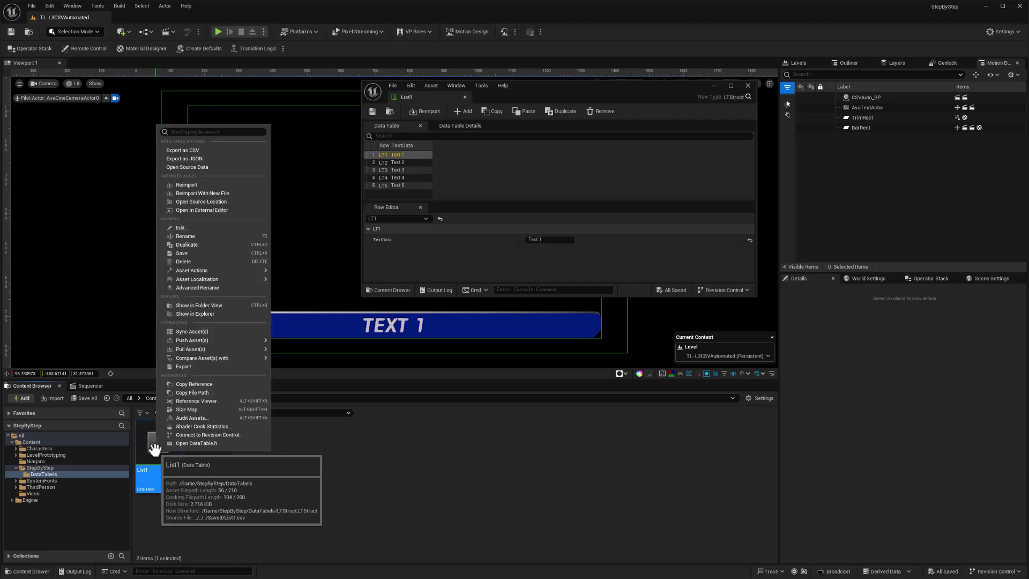
pyautogui.click(212, 194)
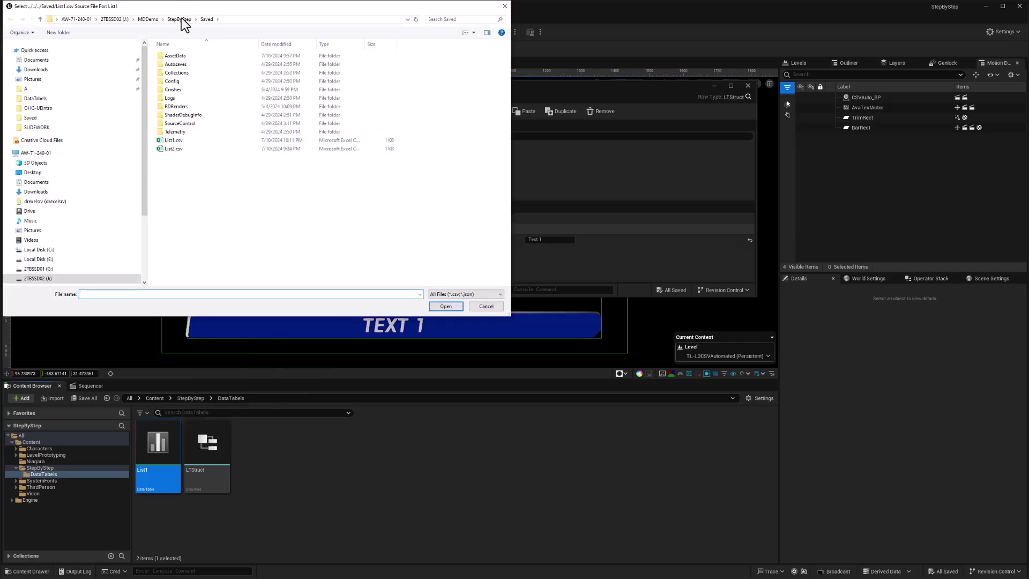
pyautogui.click(180, 19)
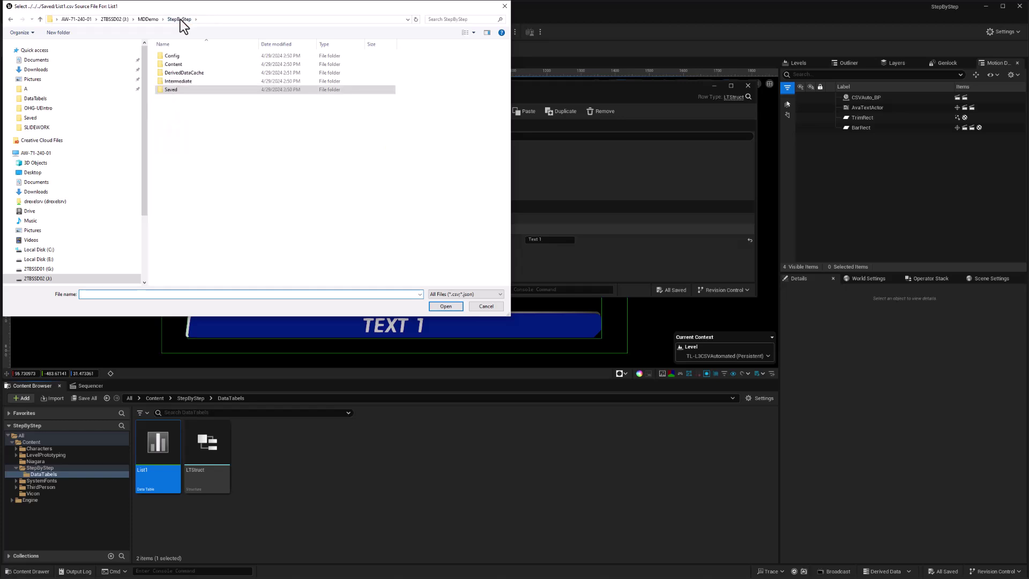
pyautogui.doubleClick(176, 65)
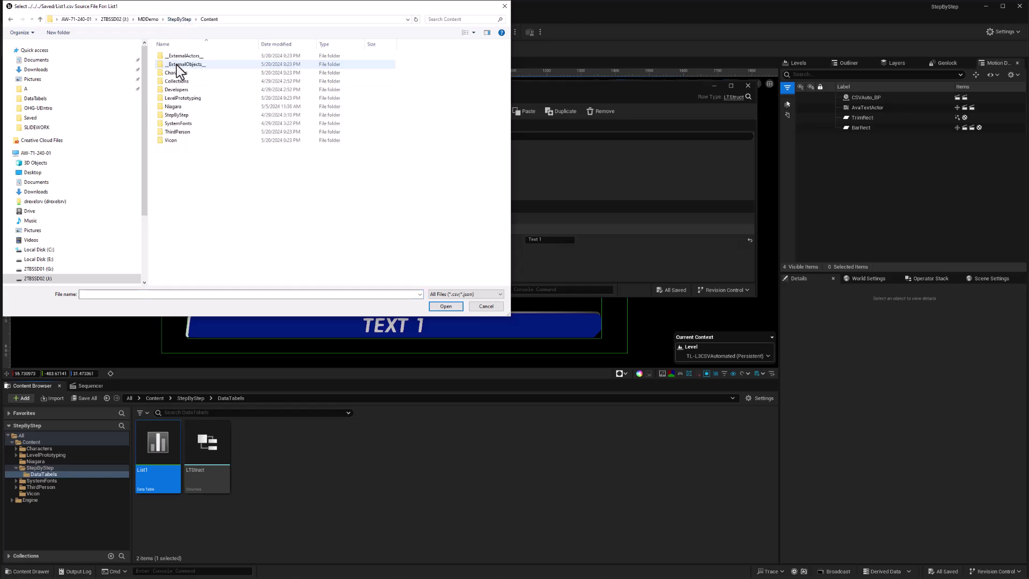
pyautogui.click(173, 117)
pyautogui.doubleClick(172, 117)
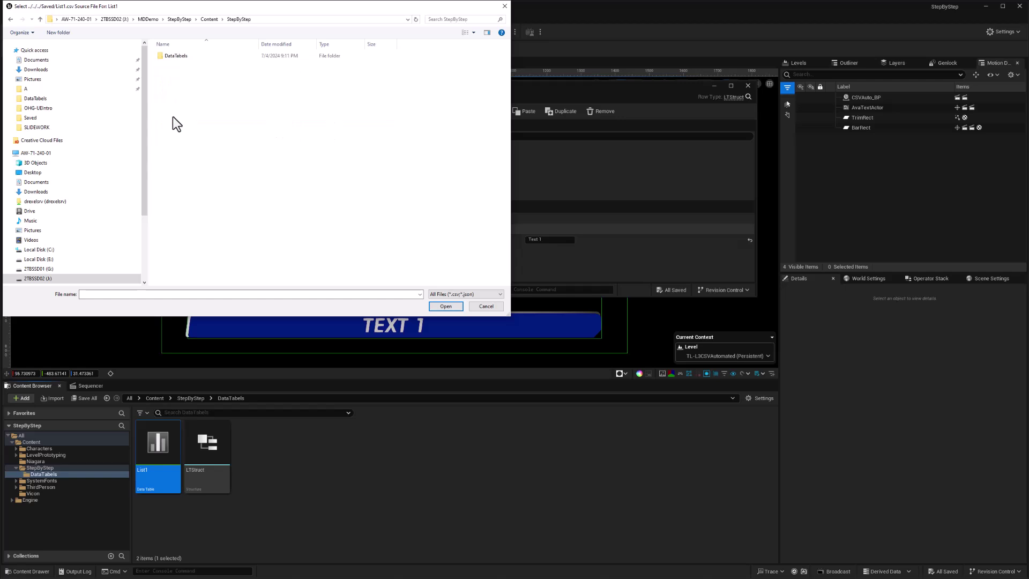
pyautogui.doubleClick(179, 57)
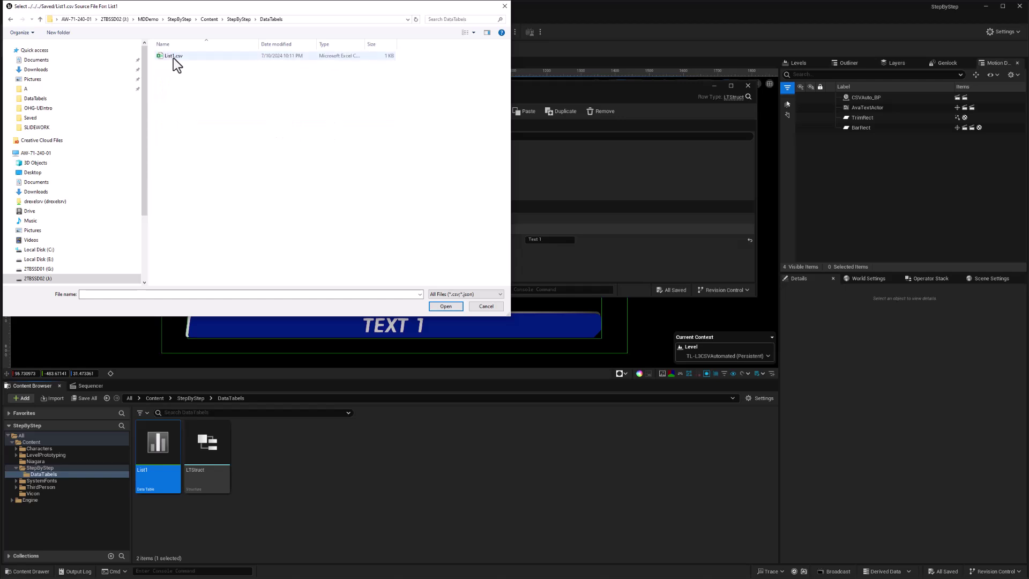
pyautogui.click(172, 56)
pyautogui.click(445, 306)
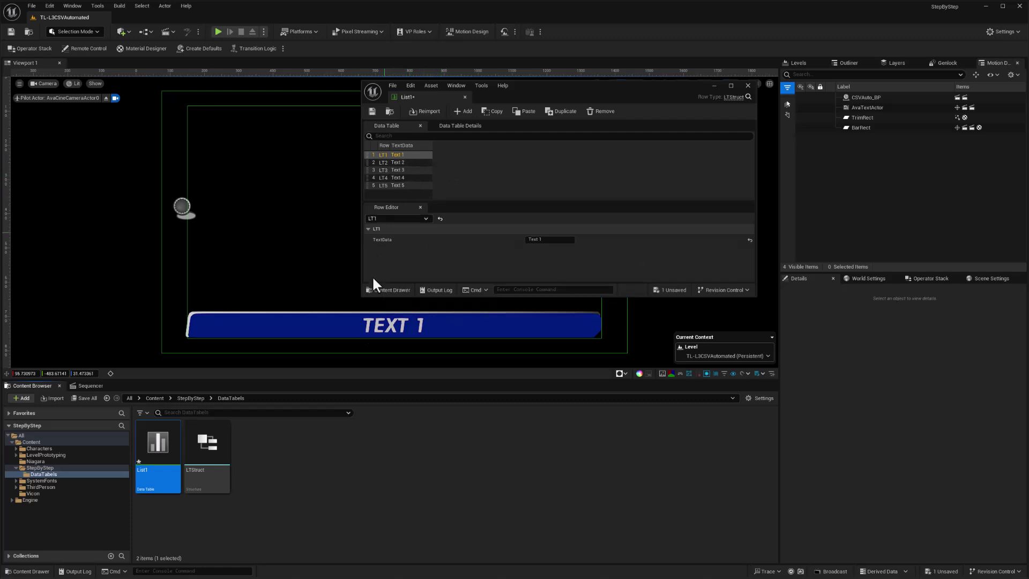
pyautogui.hotkey('ctrl', 's')
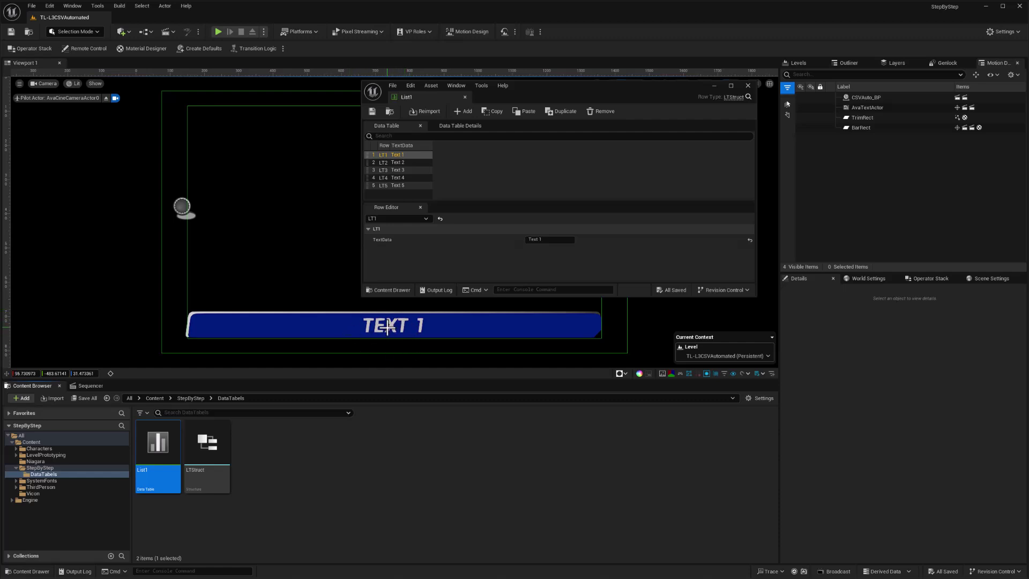
# Open the Loading & Saving preferences to show monitored directory /Game/ with the Localization/* wildcard.
pyautogui.click(50, 6)
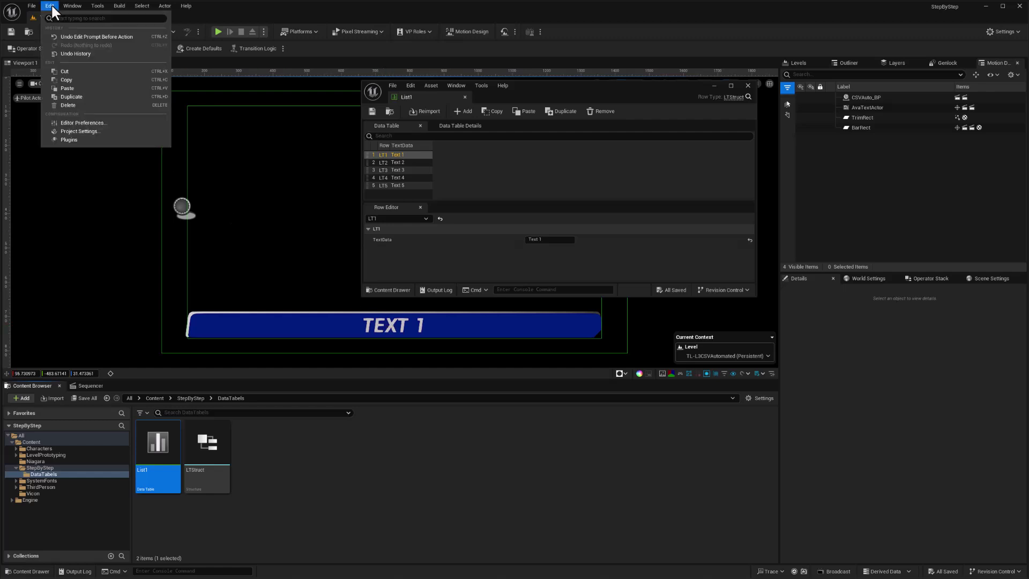
pyautogui.click(114, 123)
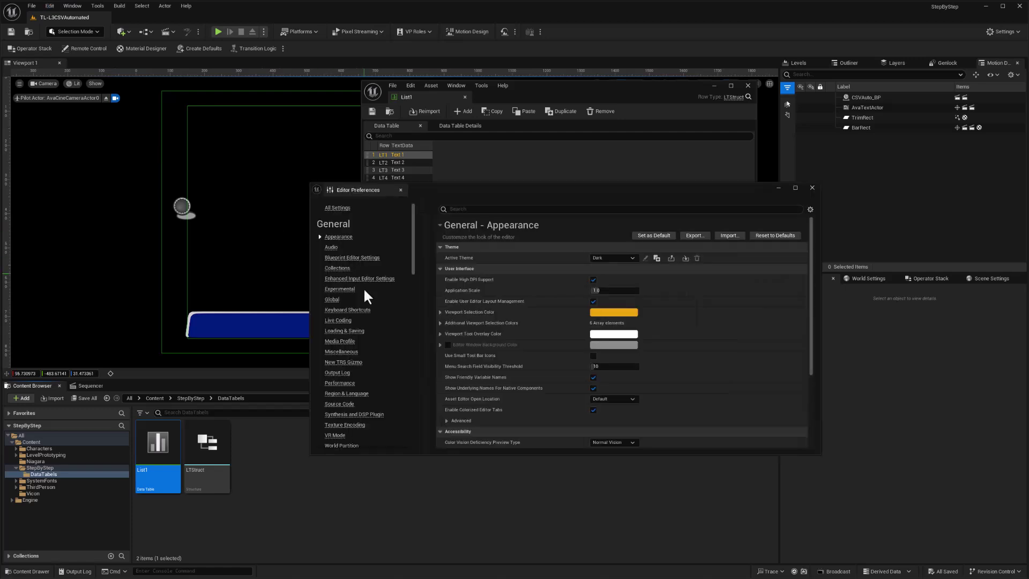
pyautogui.click(353, 332)
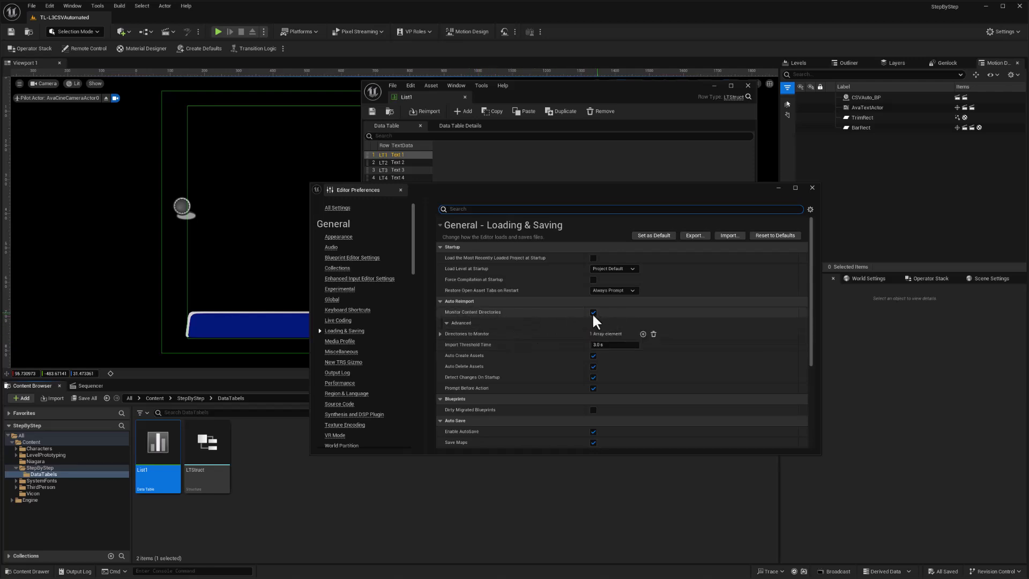
pyautogui.click(440, 333)
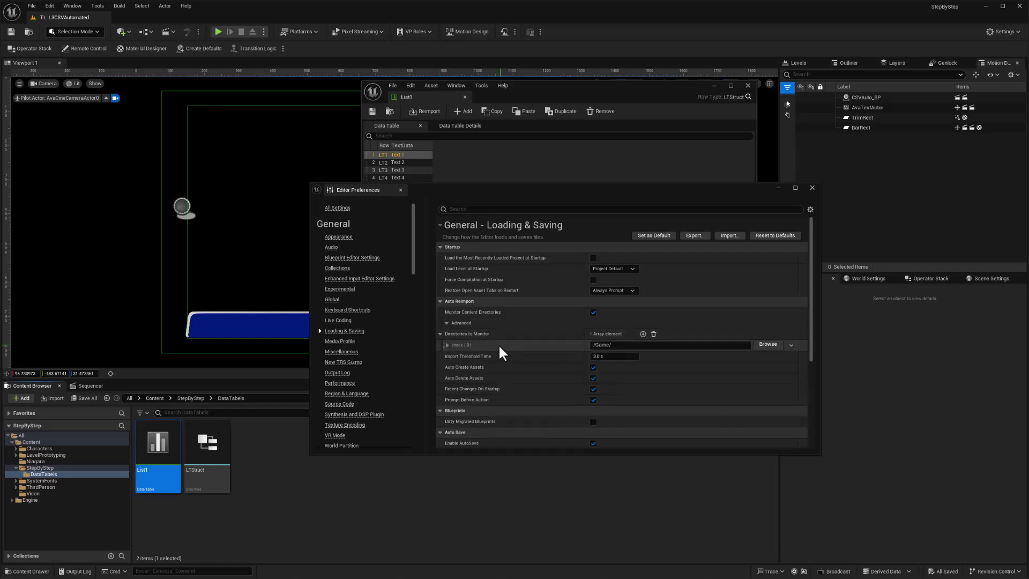
pyautogui.click(447, 344)
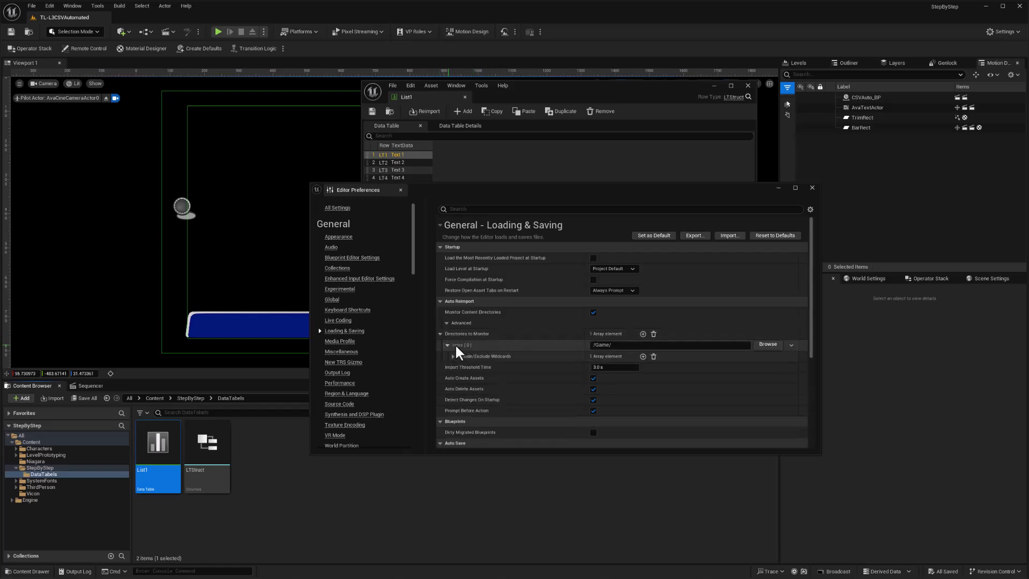
pyautogui.click(453, 356)
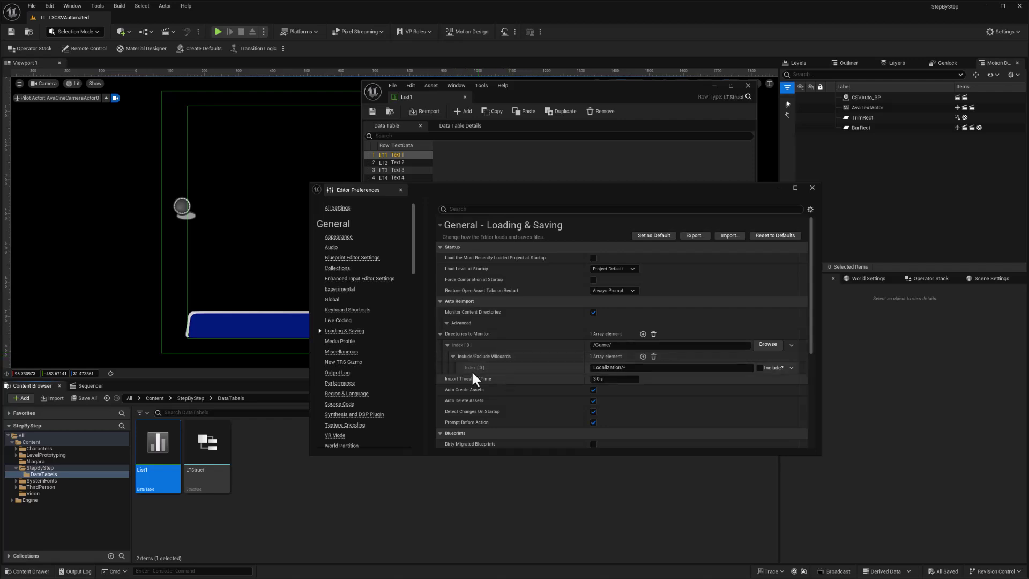
# Remove the /Game/ monitored directory and uncheck Auto Delete Assets.
pyautogui.click(652, 335)
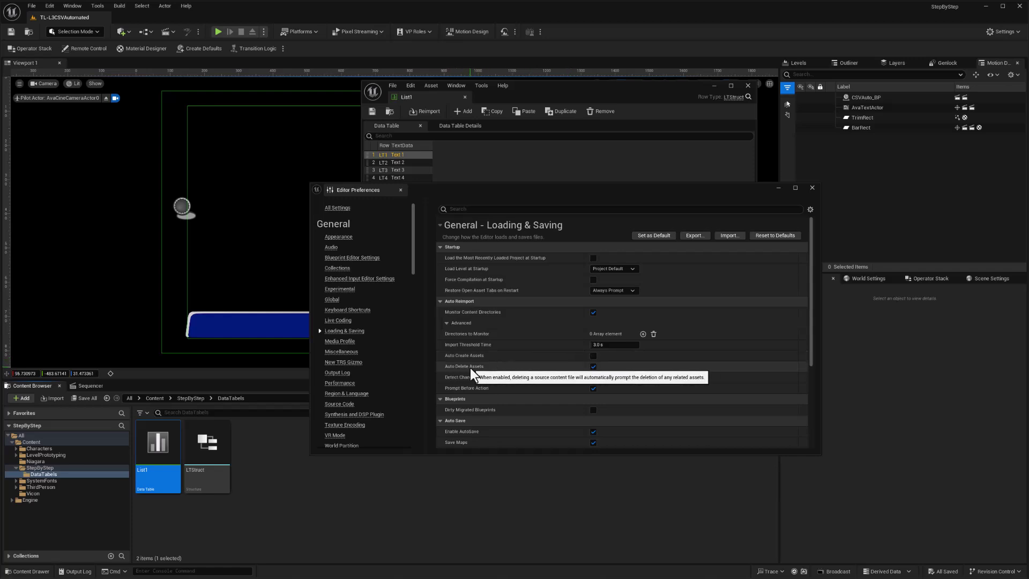
pyautogui.click(592, 367)
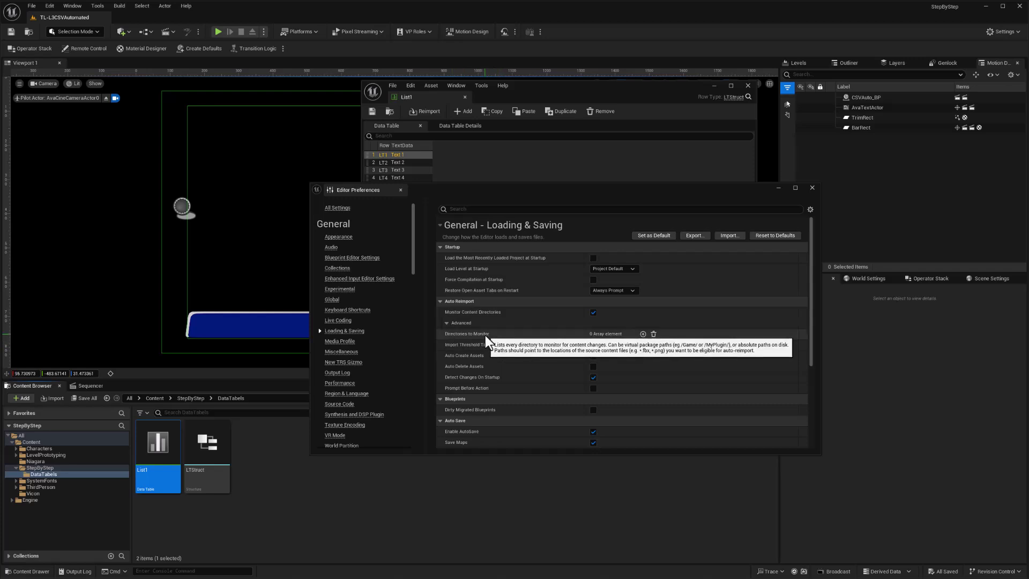
# Add a monitored directory entry pointing to Content/StepByStep/DataTabels.
pyautogui.click(643, 334)
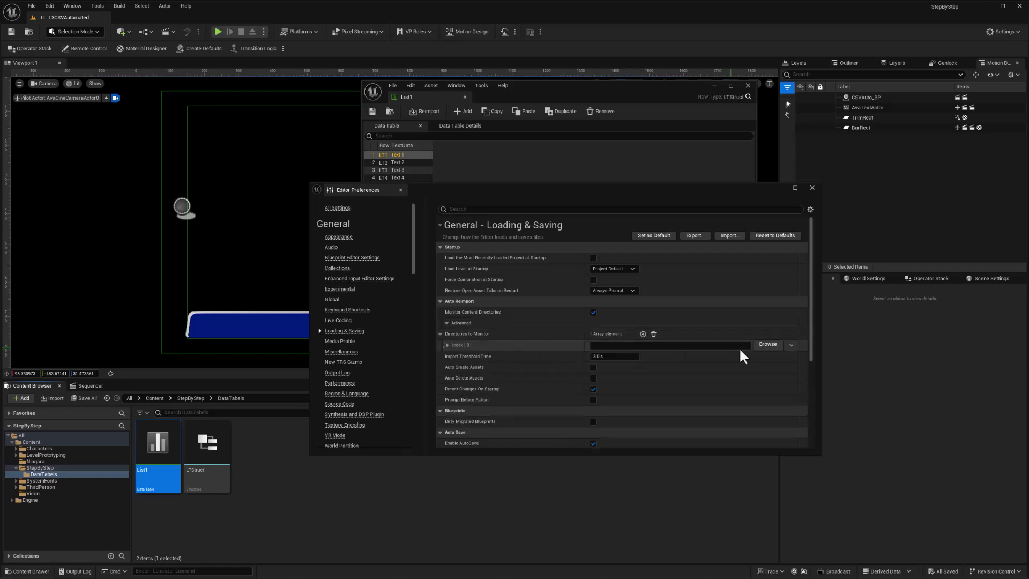
pyautogui.click(448, 345)
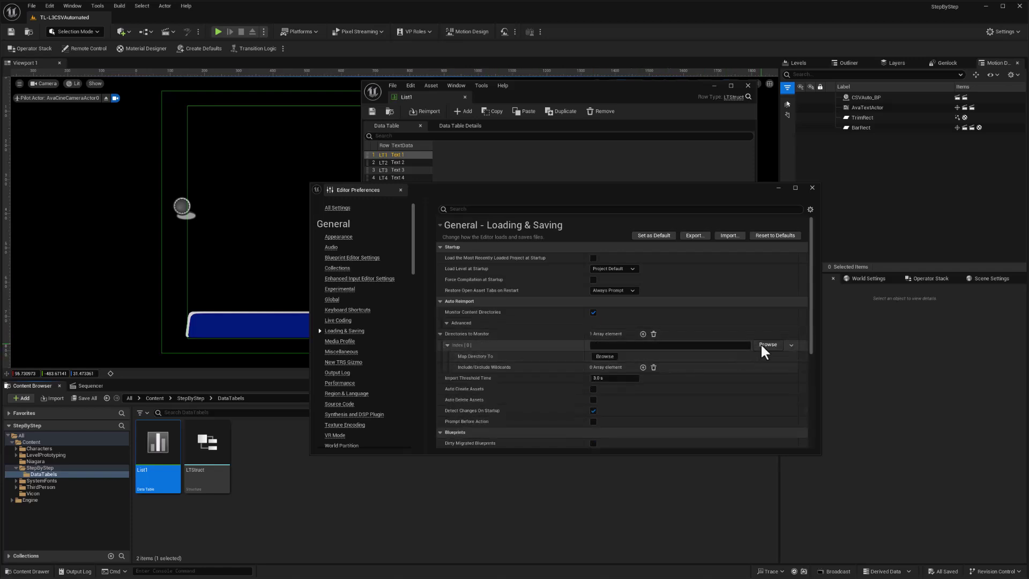
pyautogui.click(594, 345)
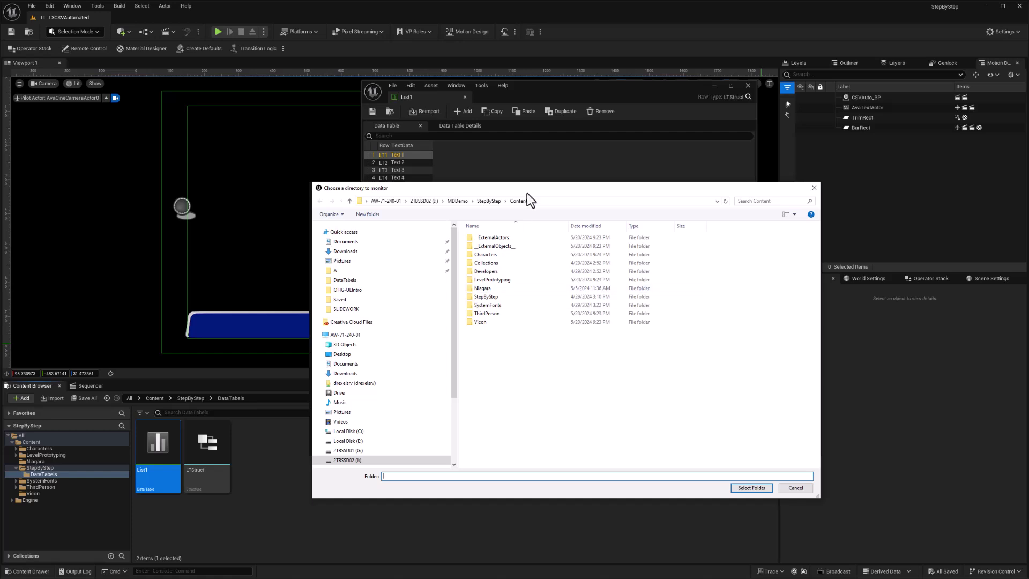
pyautogui.doubleClick(481, 298)
pyautogui.doubleClick(481, 240)
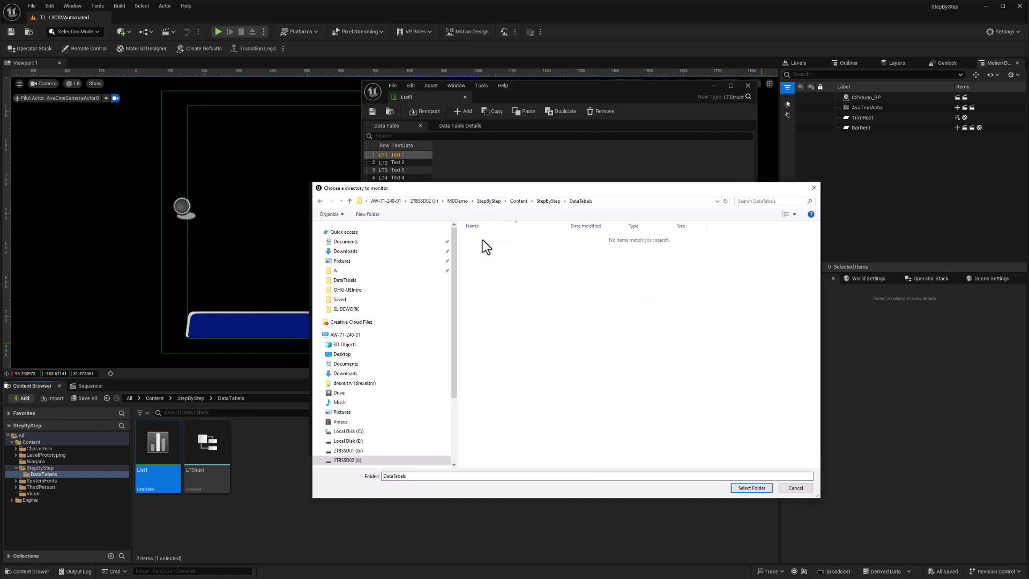
pyautogui.click(747, 490)
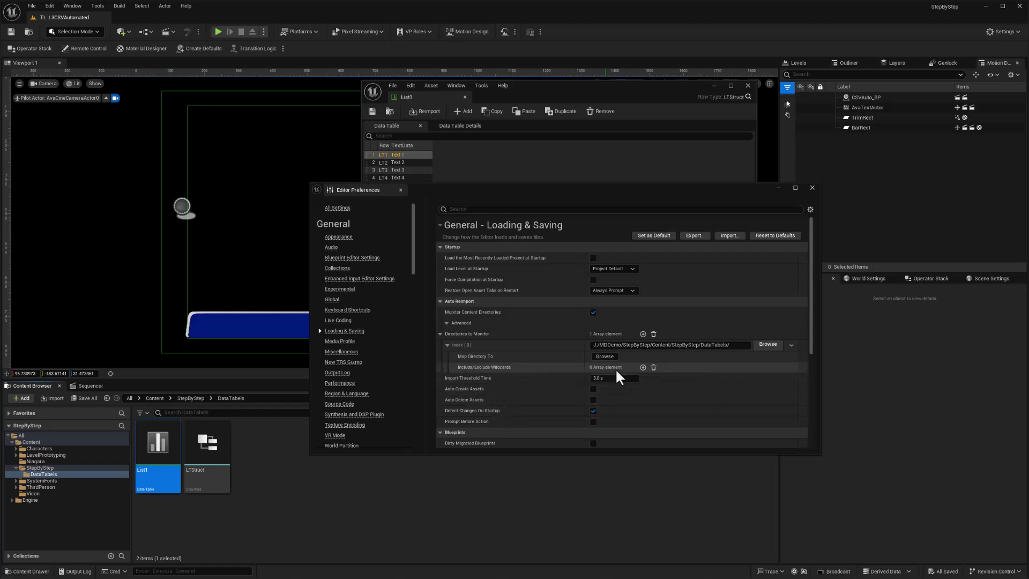
# Give the entry an include wildcard of *.csv and close Editor Preferences.
pyautogui.click(643, 367)
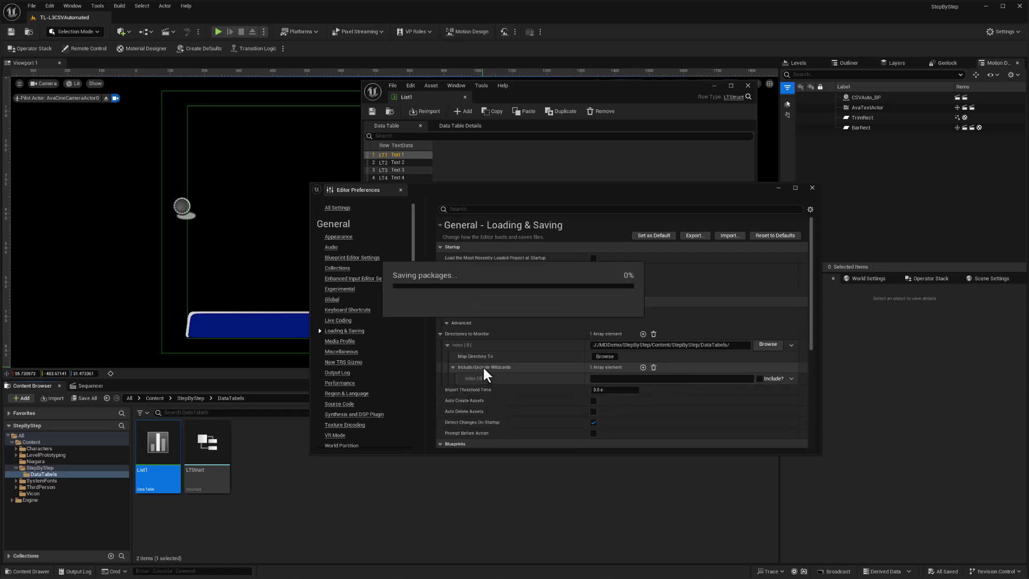
pyautogui.click(609, 378)
pyautogui.write('*.csv')
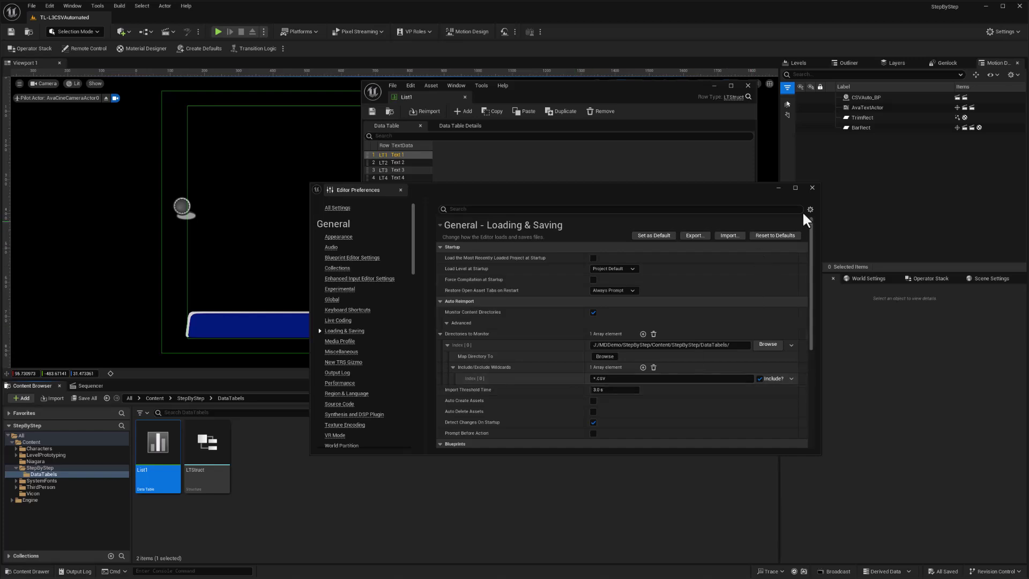
pyautogui.click(811, 188)
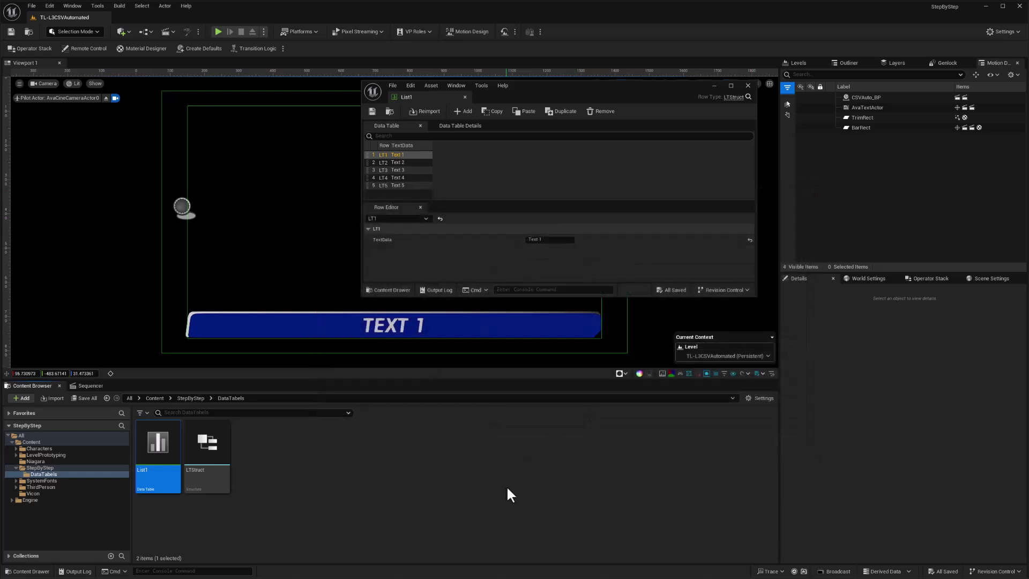
# Edit List1.csv in Notepad, changing LT1's 'Text 1' to 'Hello 1', and save.
pyautogui.rightClick(160, 446)
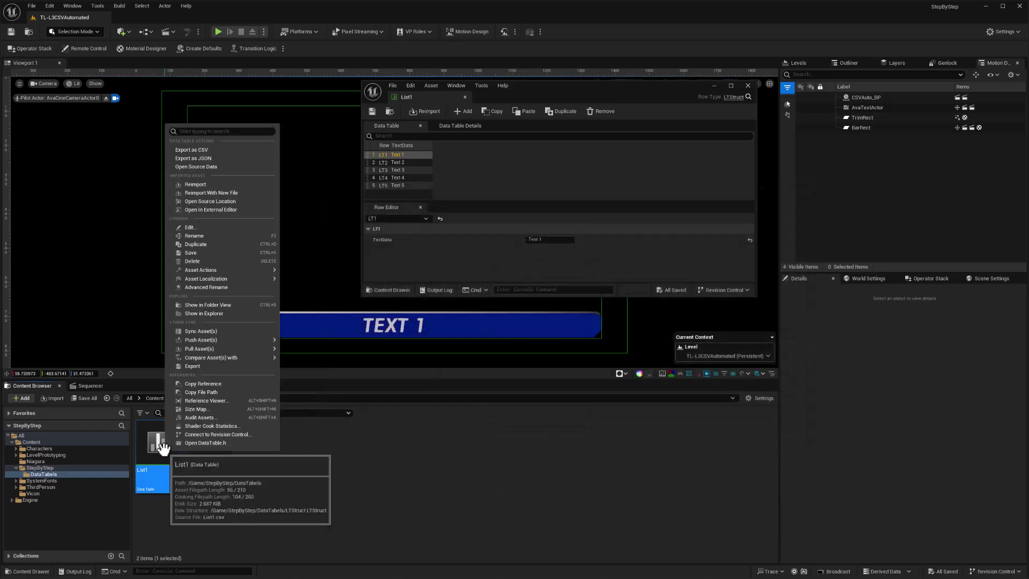
pyautogui.click(204, 166)
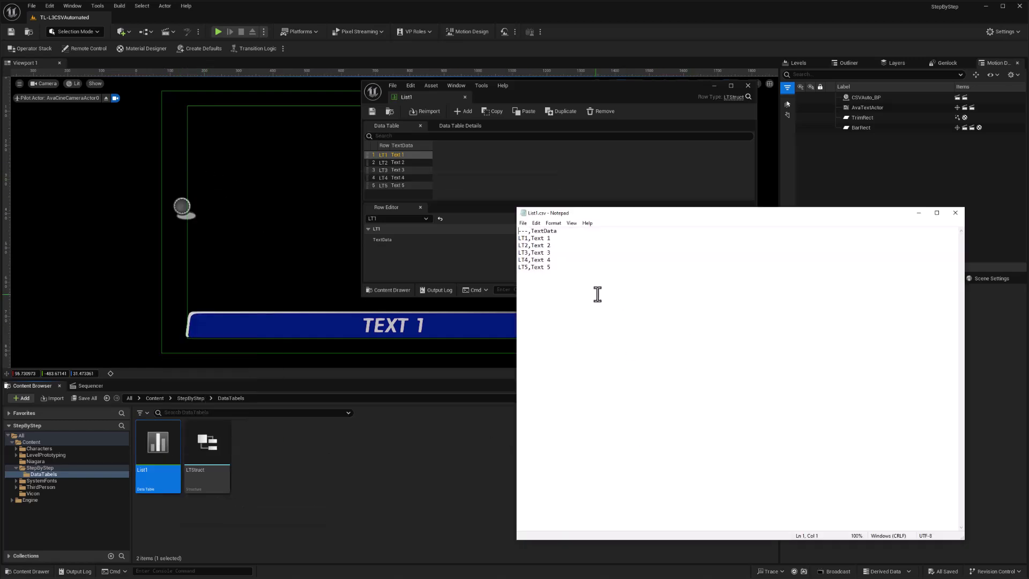
pyautogui.moveTo(530, 238); pyautogui.dragTo(545, 238)
pyautogui.write('Hello')
pyautogui.hotkey('ctrl', 's')
# Play the Change sequence in the Sequencer so the lower third shows HELLO 1.
pyautogui.click(90, 385)
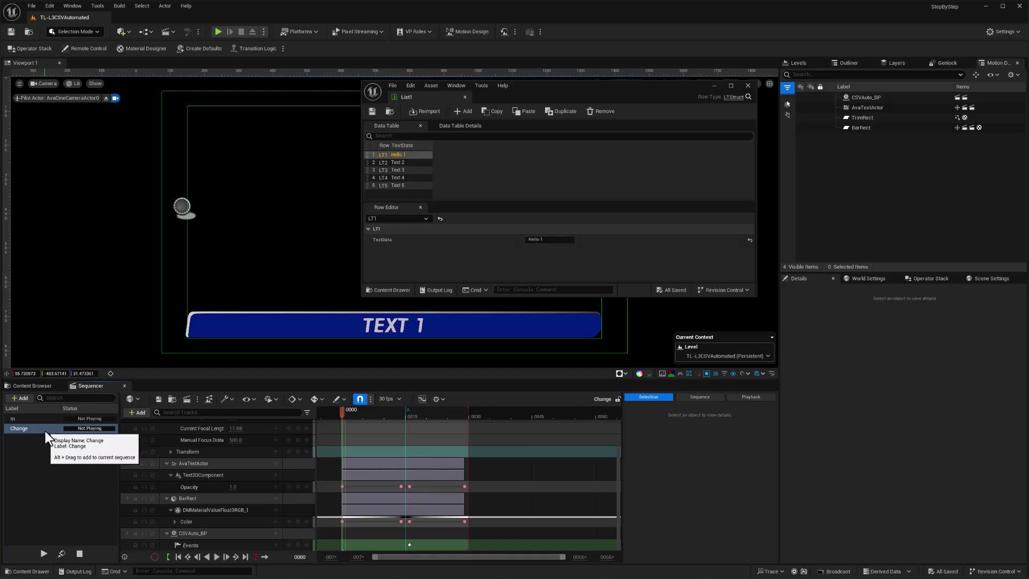
pyautogui.click(214, 557)
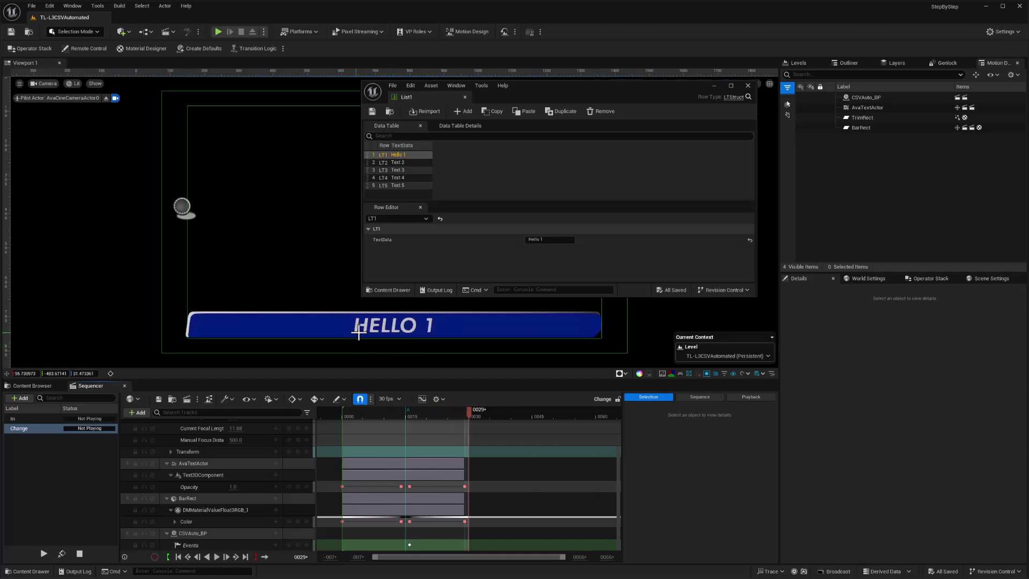